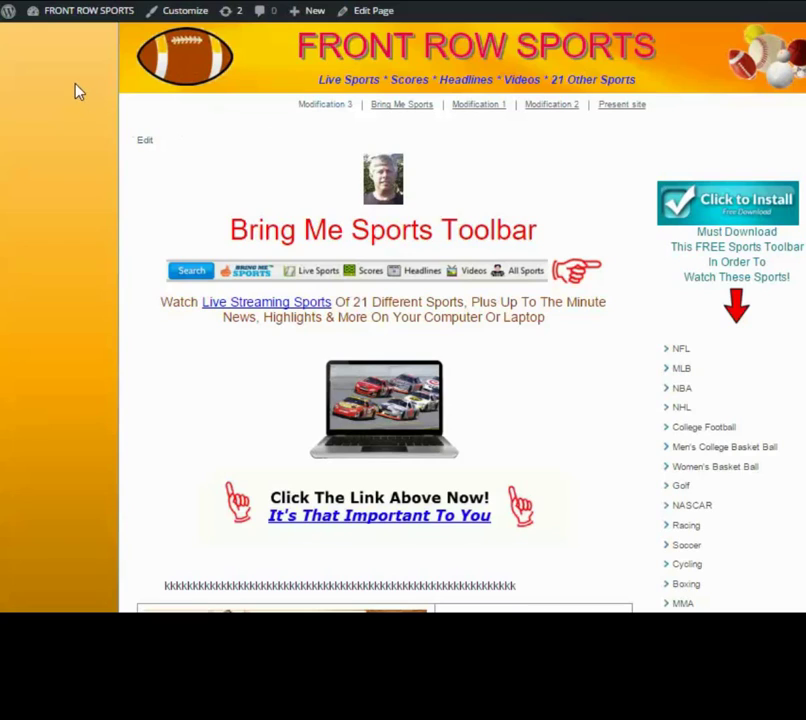
- Drop open the FRONT ROW SPORTS site menu in the admin bar
mouse_move(68, 18)
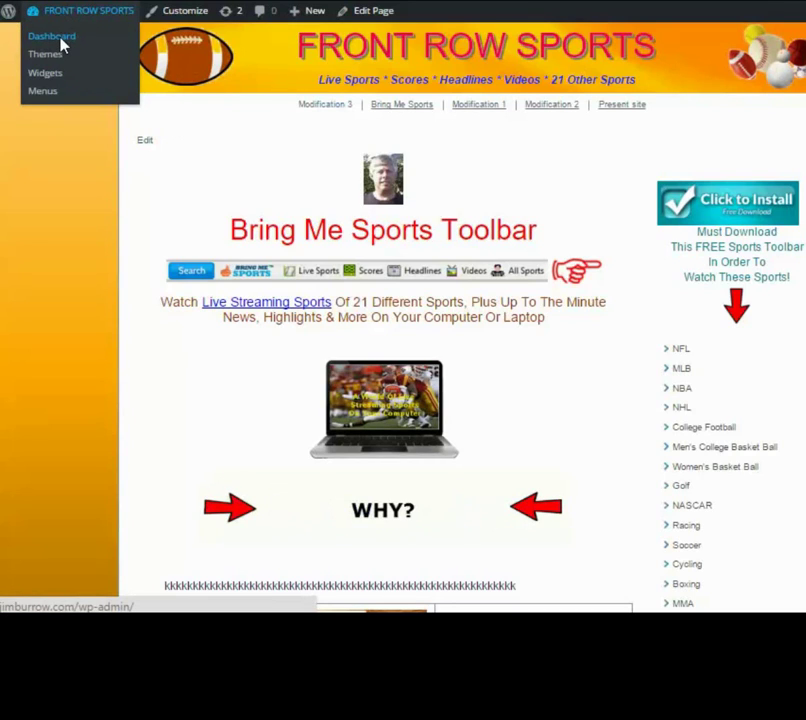
- Go to the Dashboard and open Users > All Users
left_click(60, 42)
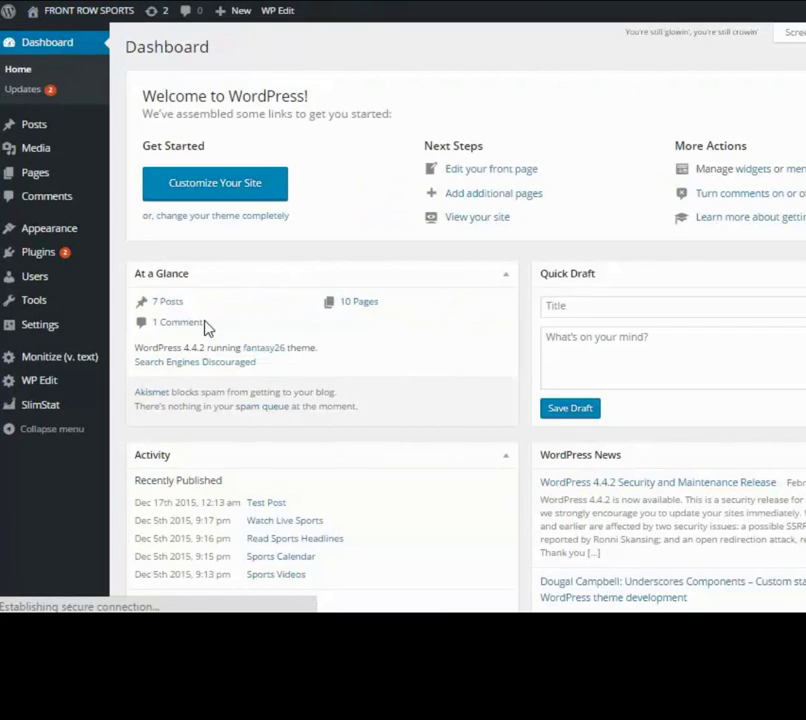
mouse_move(34, 279)
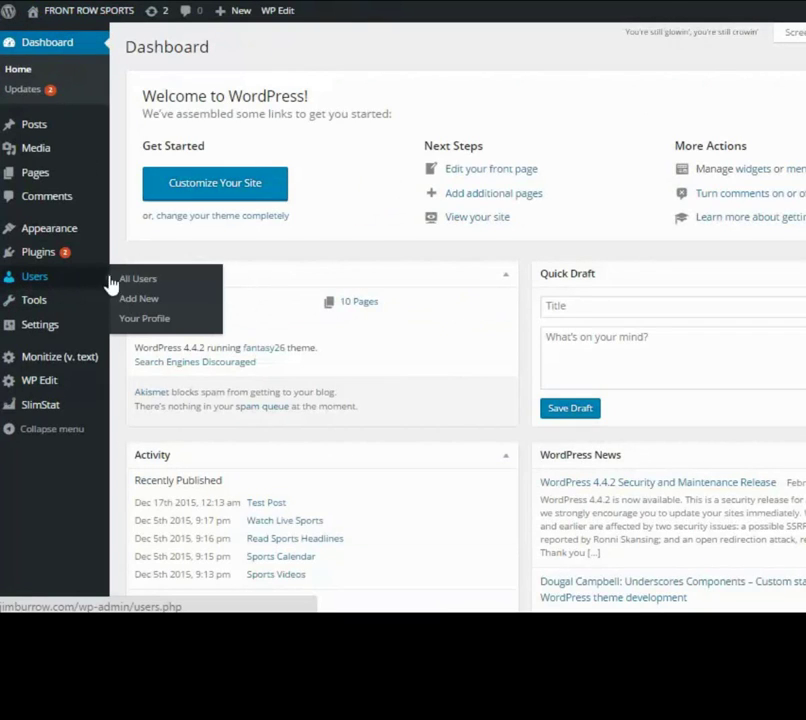
left_click(143, 288)
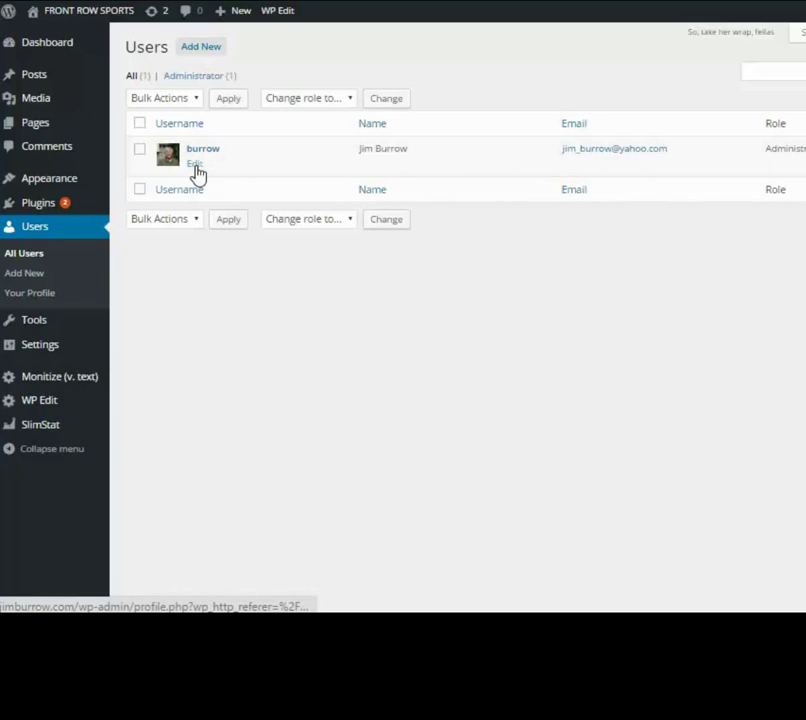
- Open the owner's Profile, scroll through personal, contact and account settings, then return to top
left_click(196, 168)
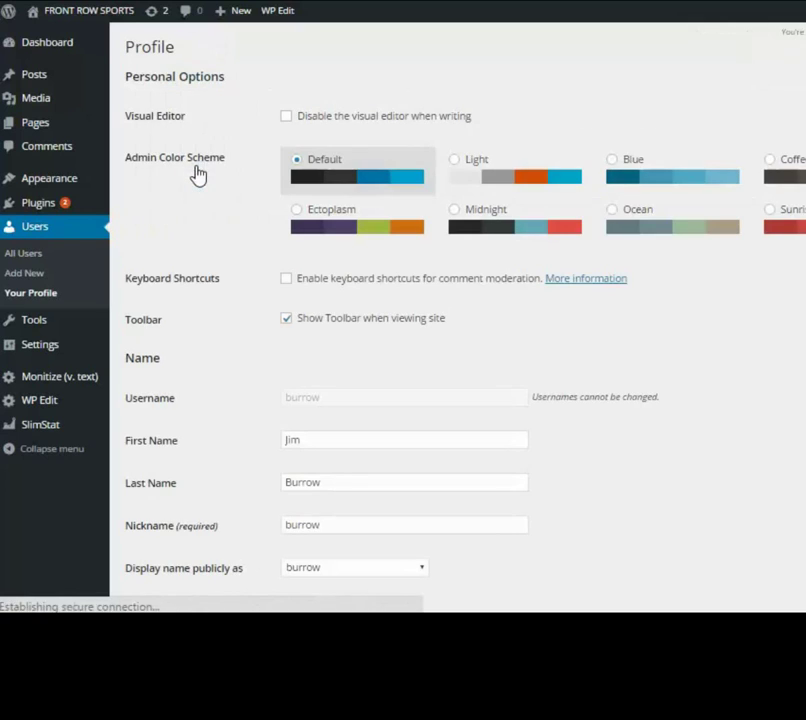
scroll(231, 479, "down", 2)
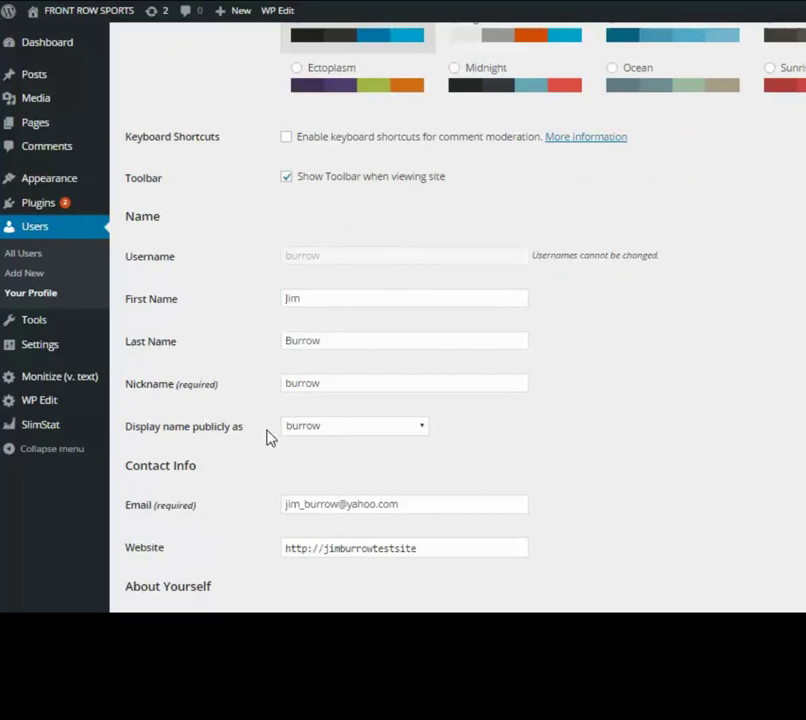
scroll(258, 557, "down", 4)
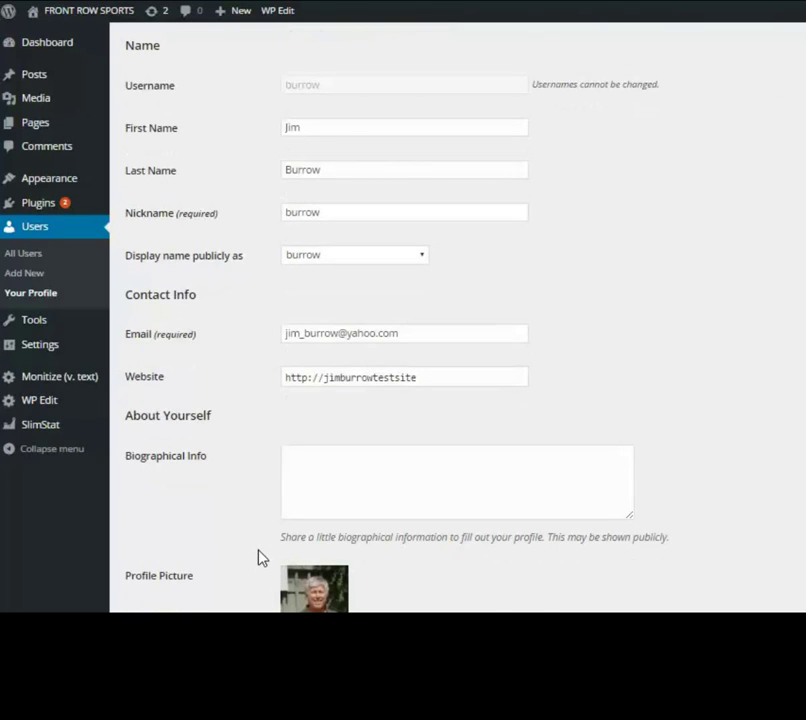
scroll(258, 557, "down", 6)
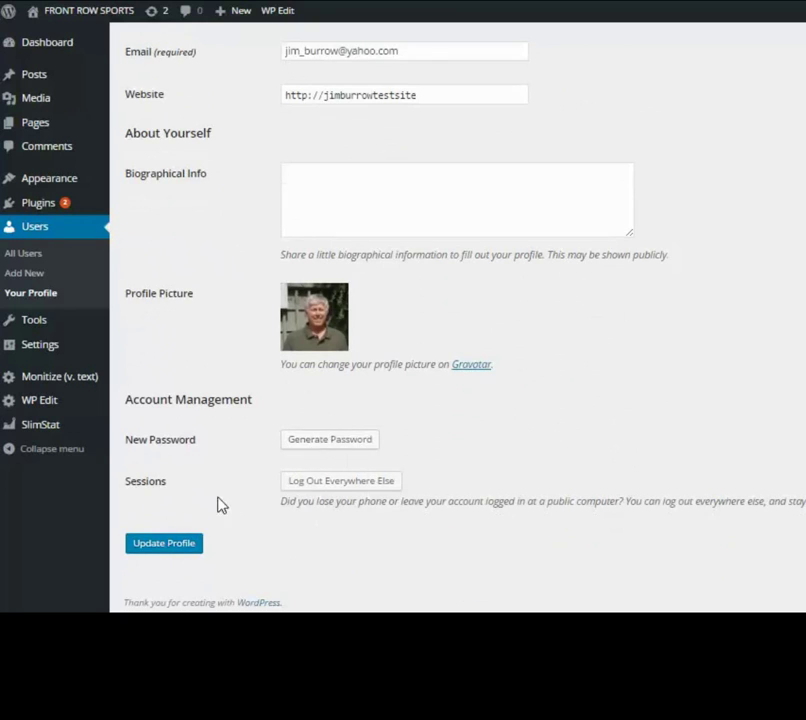
scroll(255, 441, "up", 4)
scroll(252, 441, "up", 8)
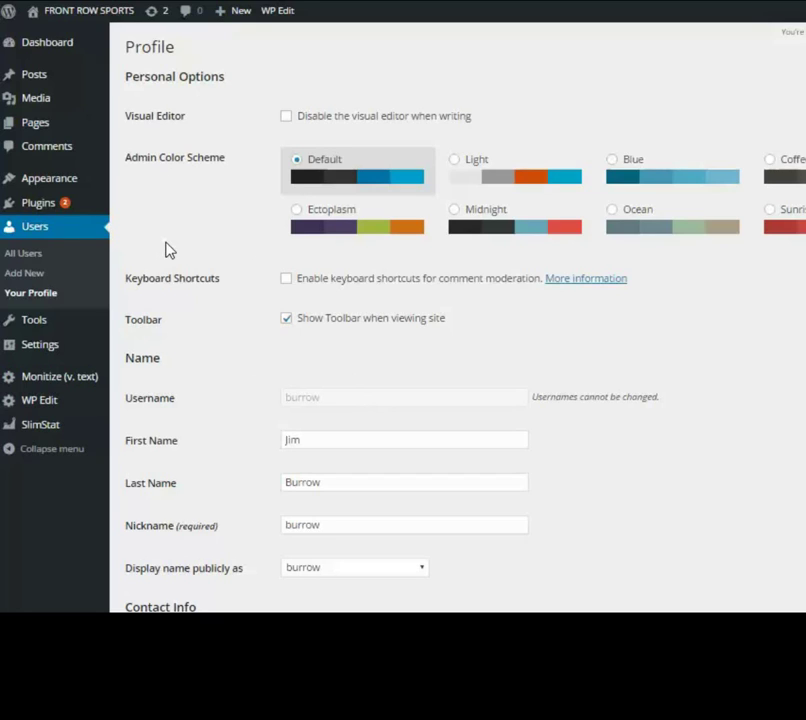
- Start a new user from Users > Add New and enter the username and e-mail address
left_click(29, 261)
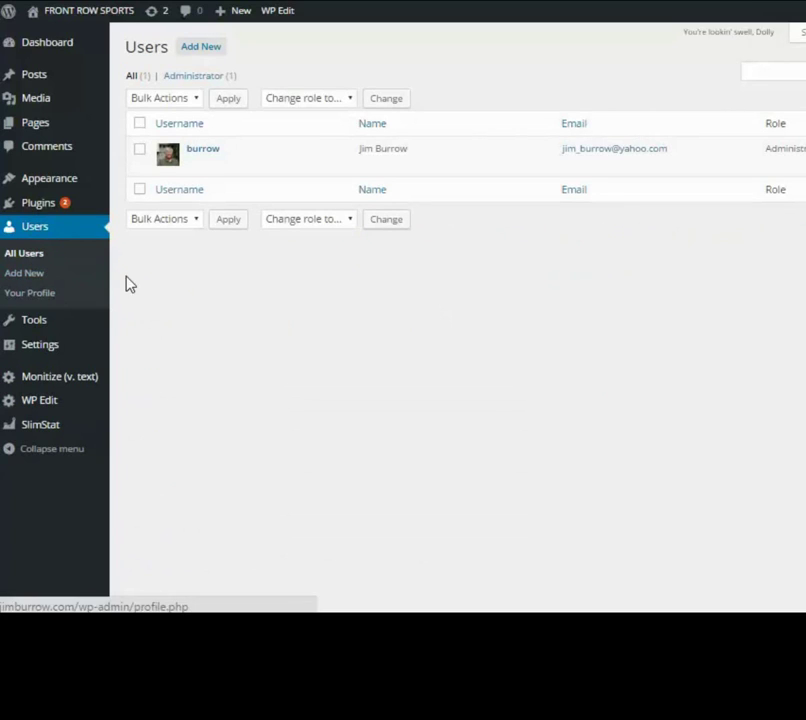
left_click(198, 50)
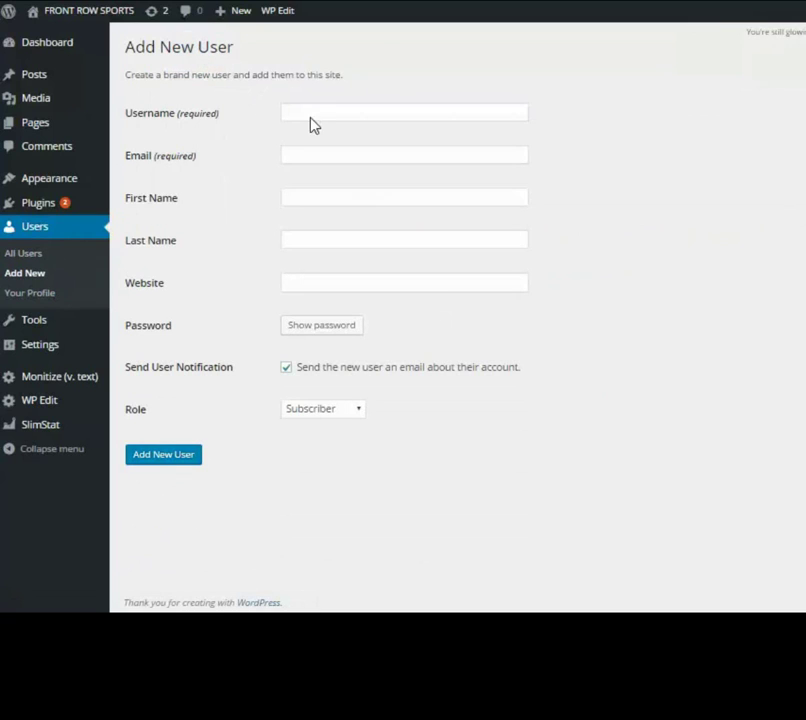
left_click(343, 114)
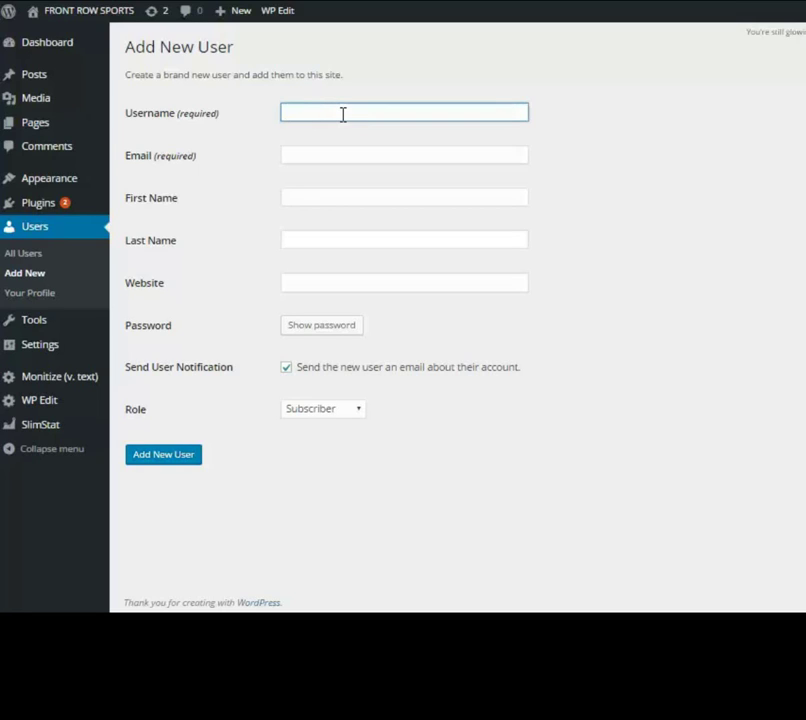
type("marcus")
left_click(348, 152)
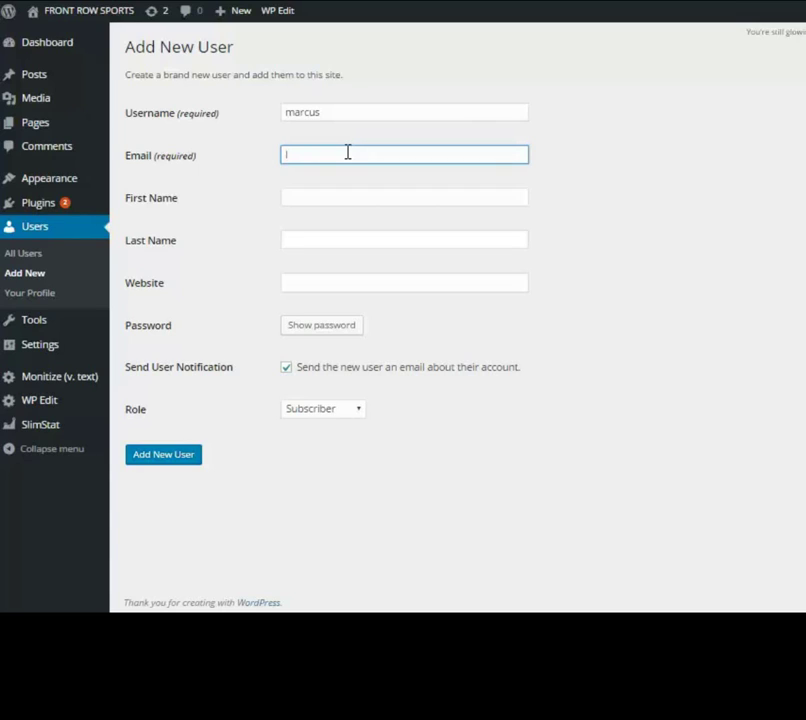
- Fill in the new user's first name, last name and website
left_click(307, 196)
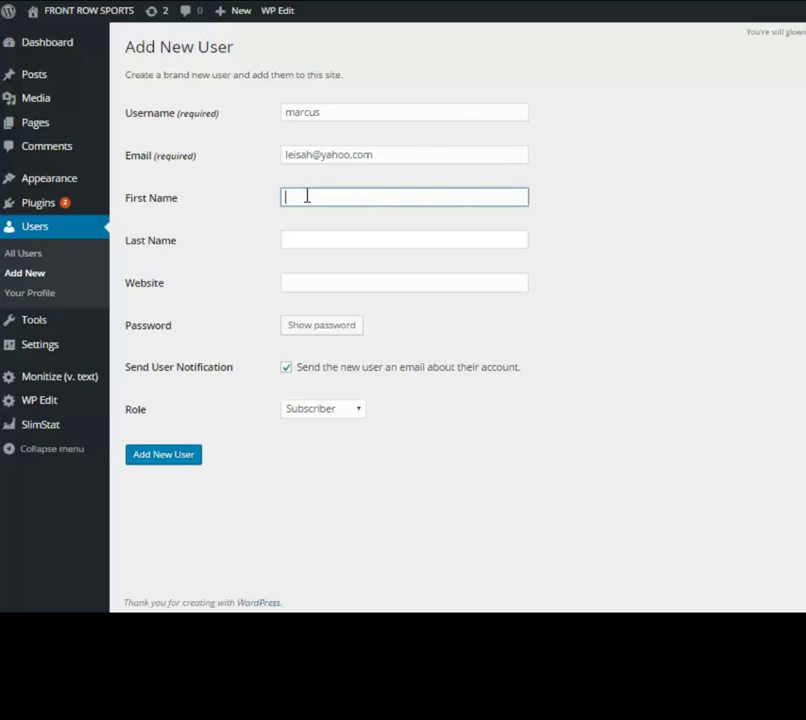
left_click(292, 241)
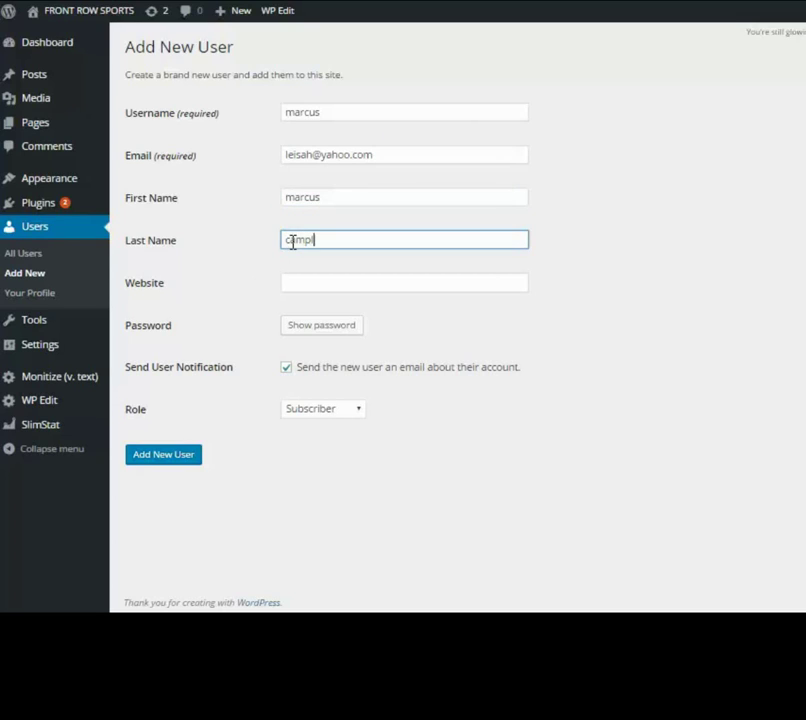
left_click(309, 285)
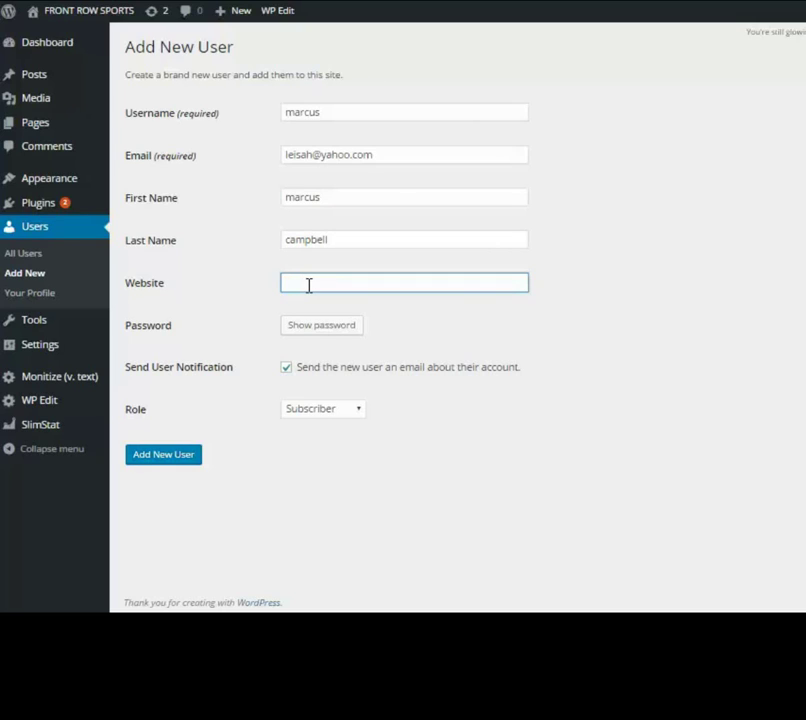
type("h")
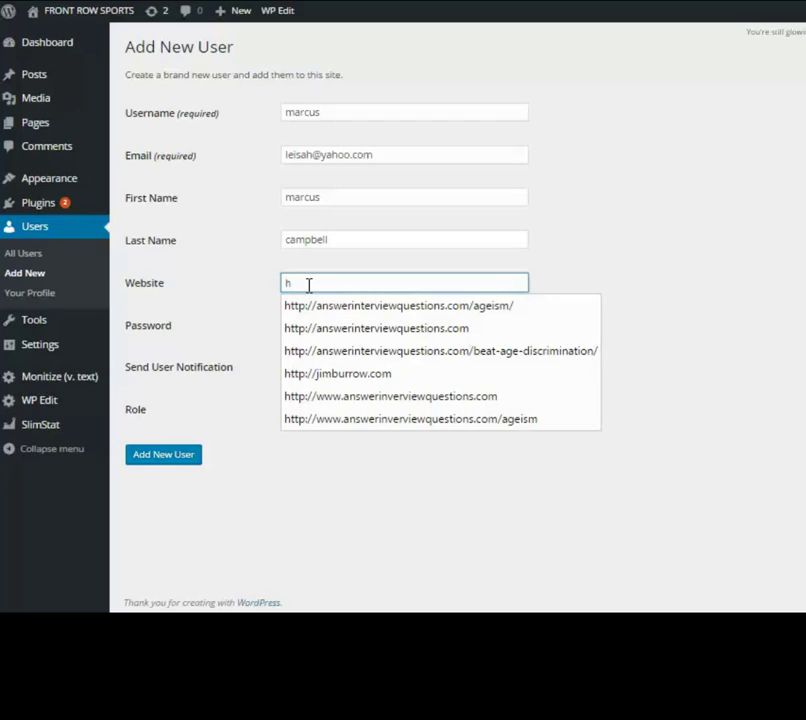
type("ttp")
type("://1")
type("eisa.")
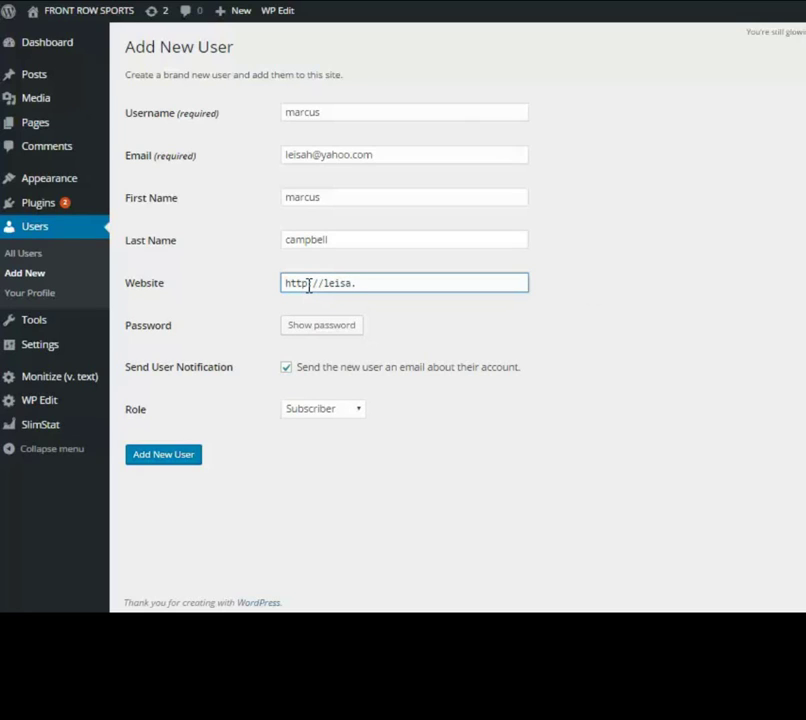
key("BackSpace")
type("h.com")
- Replace the generated password with a self-chosen weak one and confirm using a weak password
left_click(340, 330)
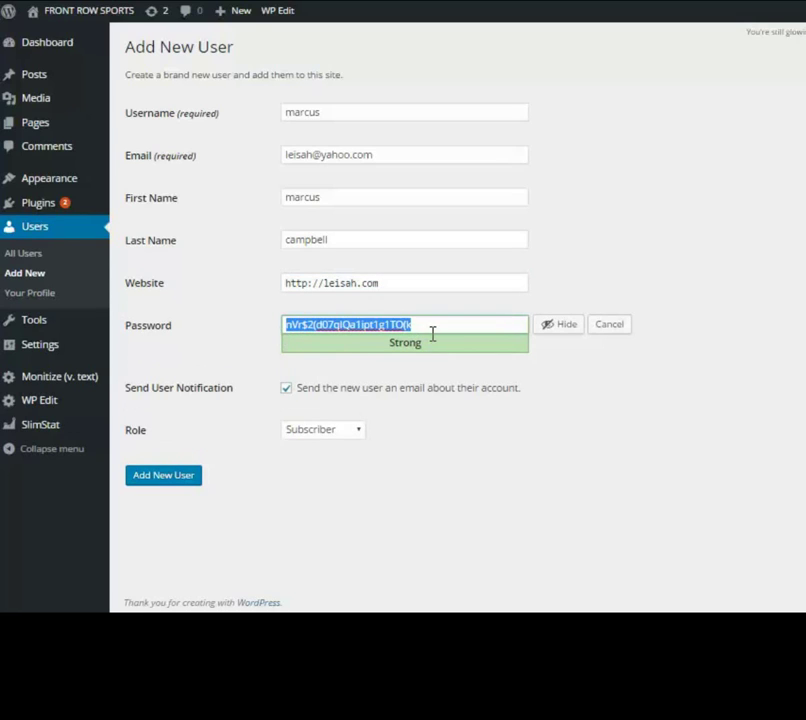
key("BackSpace")
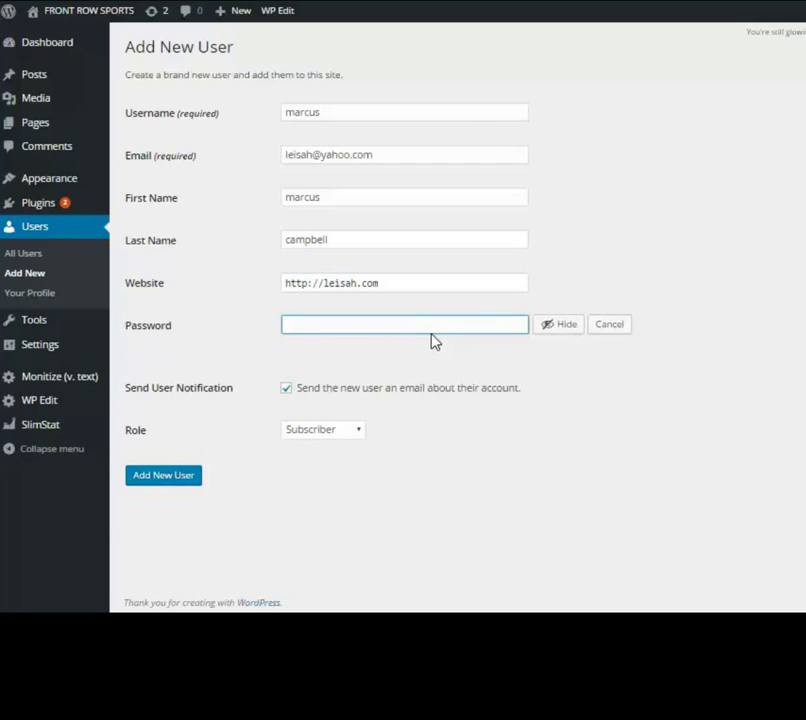
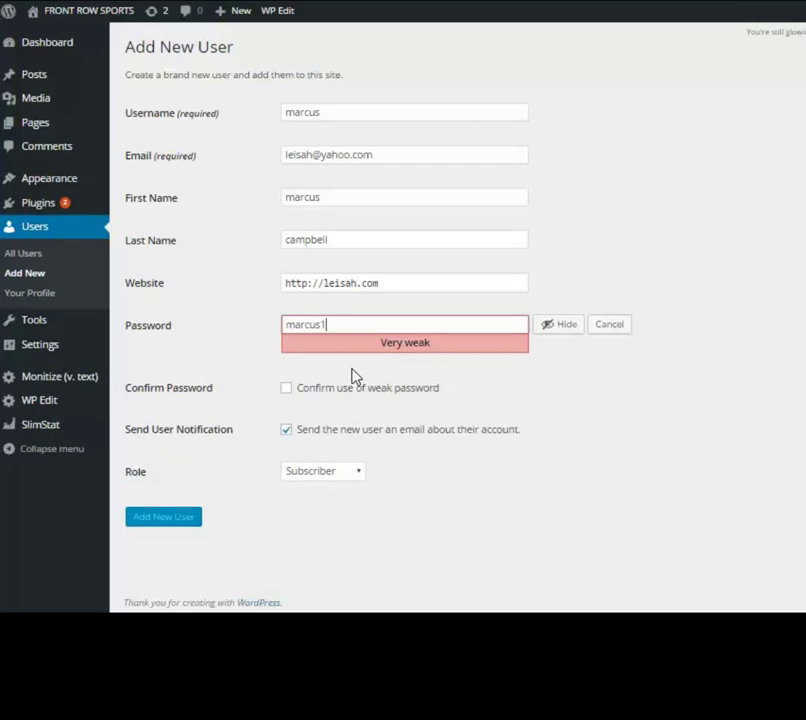
left_click(286, 389)
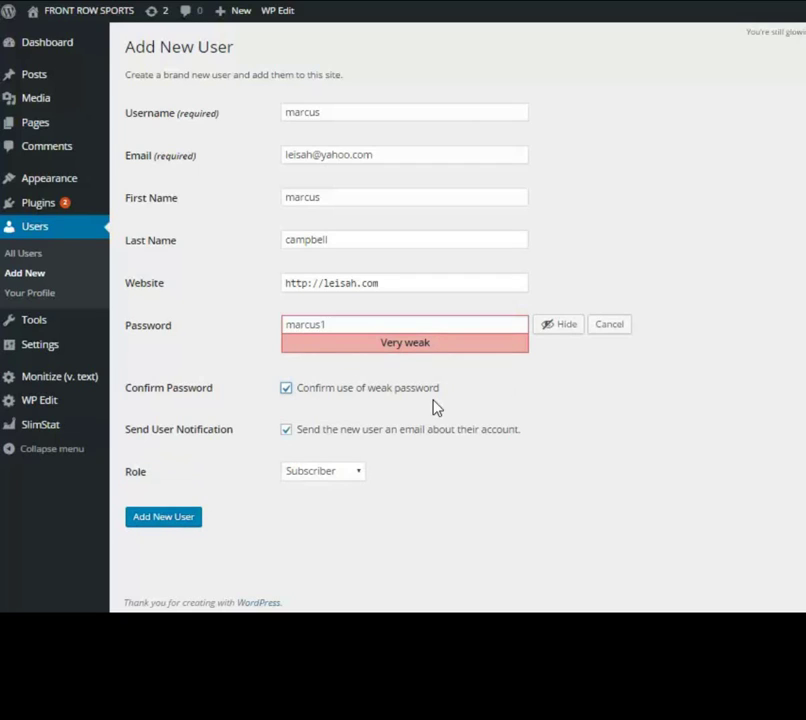
left_click(286, 429)
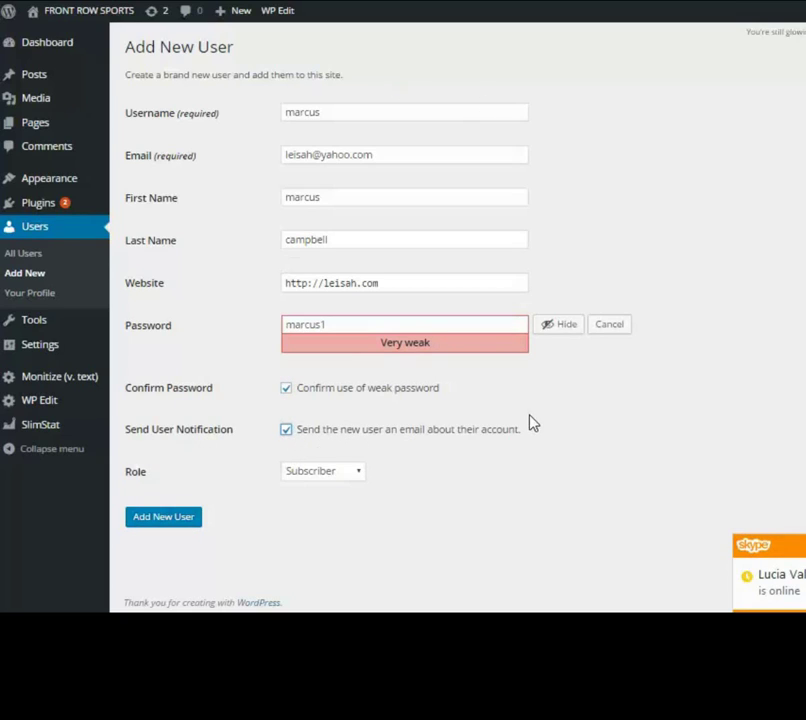
- Submit the Add New User form, creating the account as a Subscriber
left_click(170, 521)
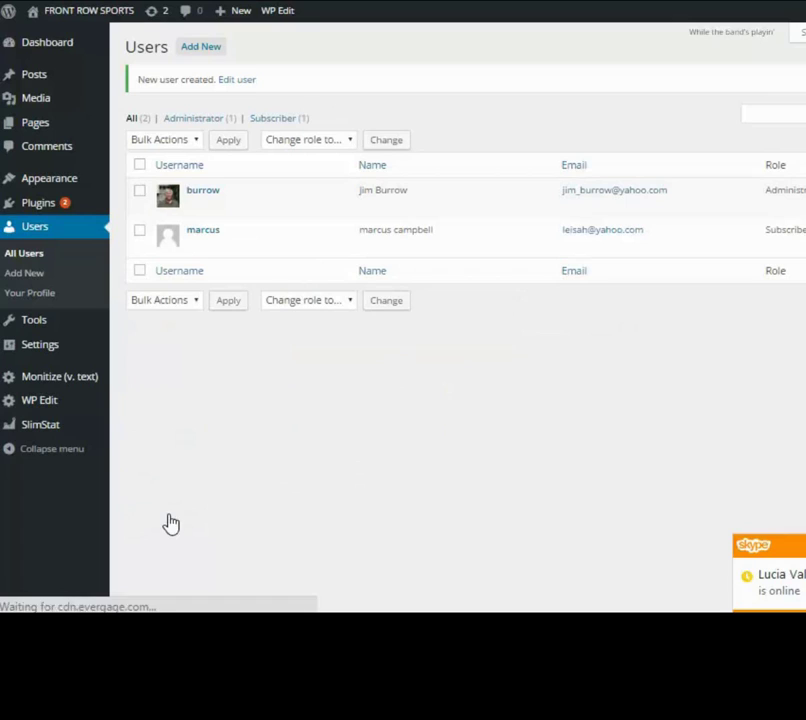
mouse_move(252, 234)
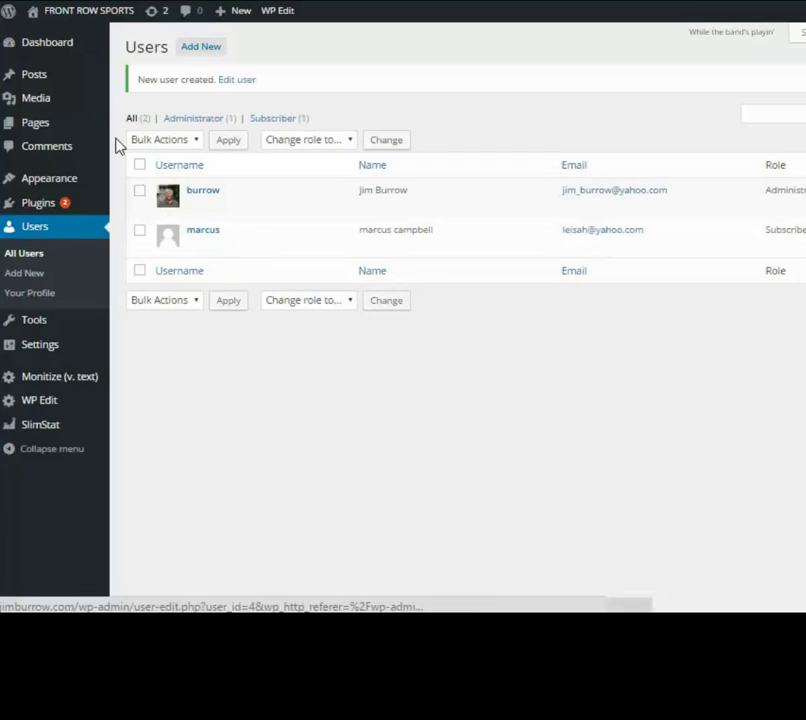
mouse_move(52, 16)
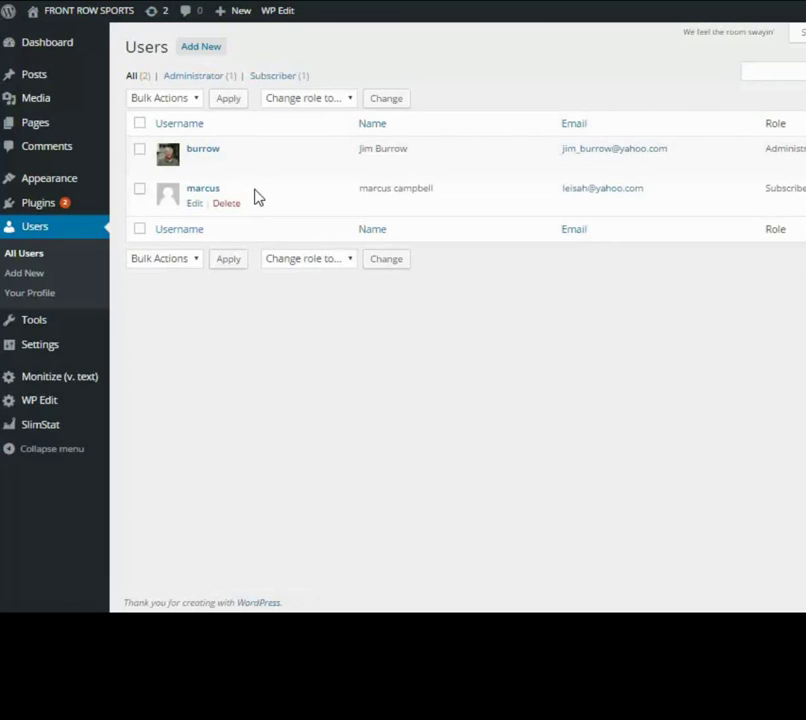
- Set the new user's Role to Administrator on Edit User and save with Update User
left_click(195, 205)
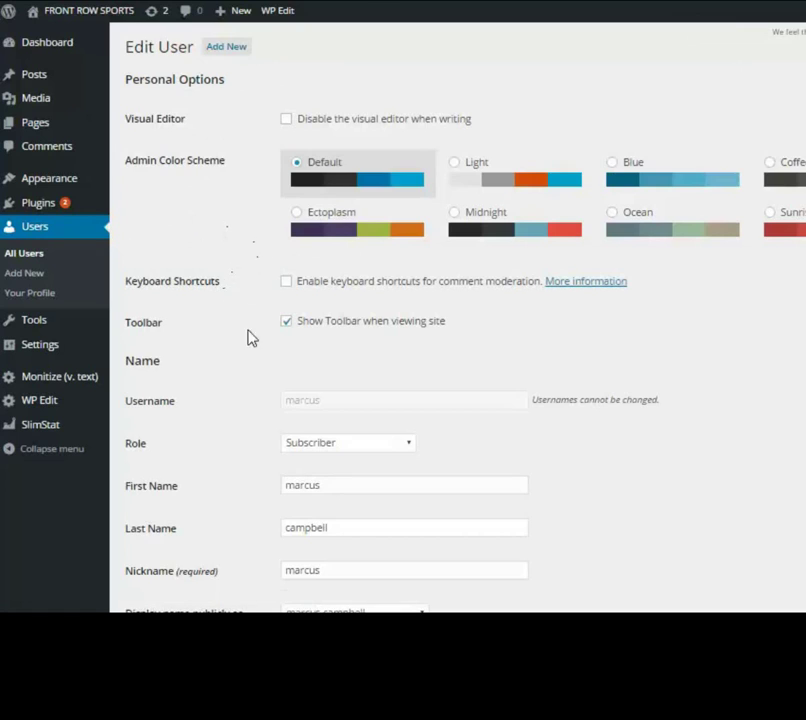
scroll(248, 340, "down", 3)
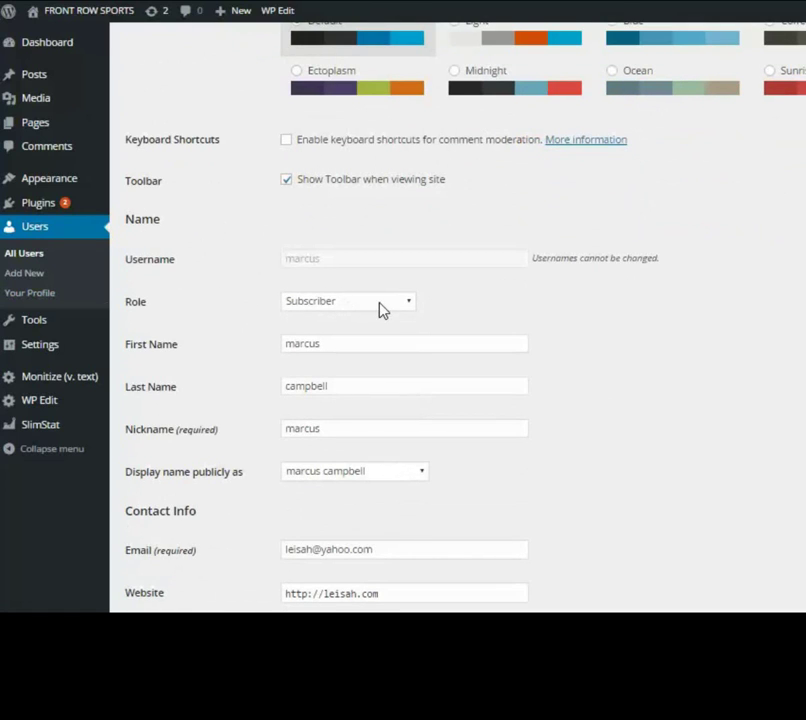
left_click(409, 306)
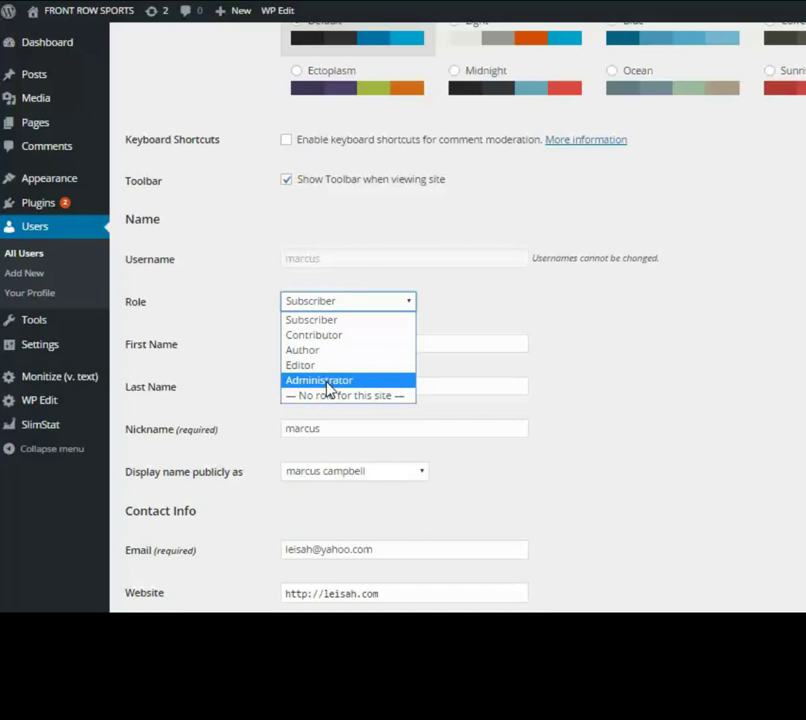
left_click(329, 386)
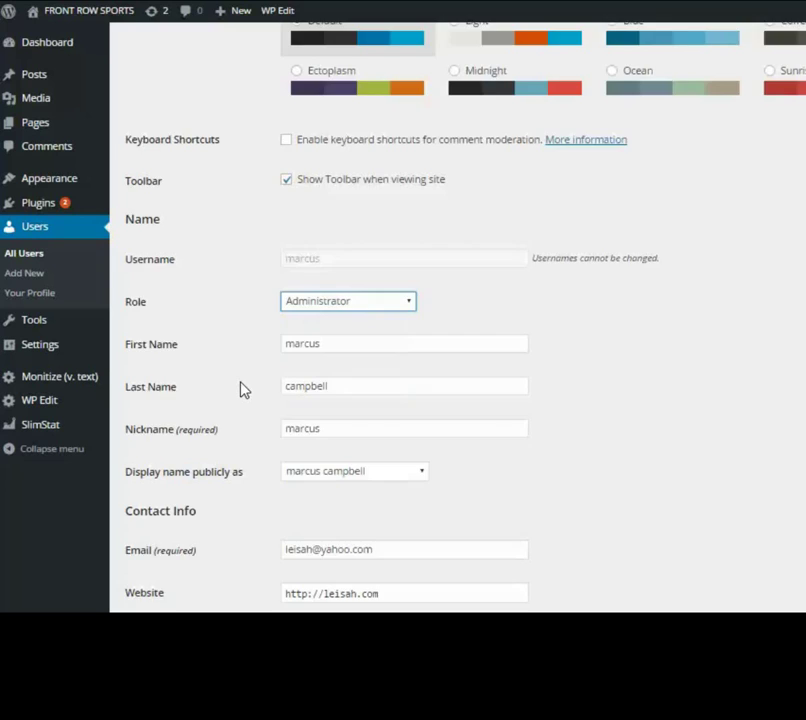
scroll(241, 389, "down", 4)
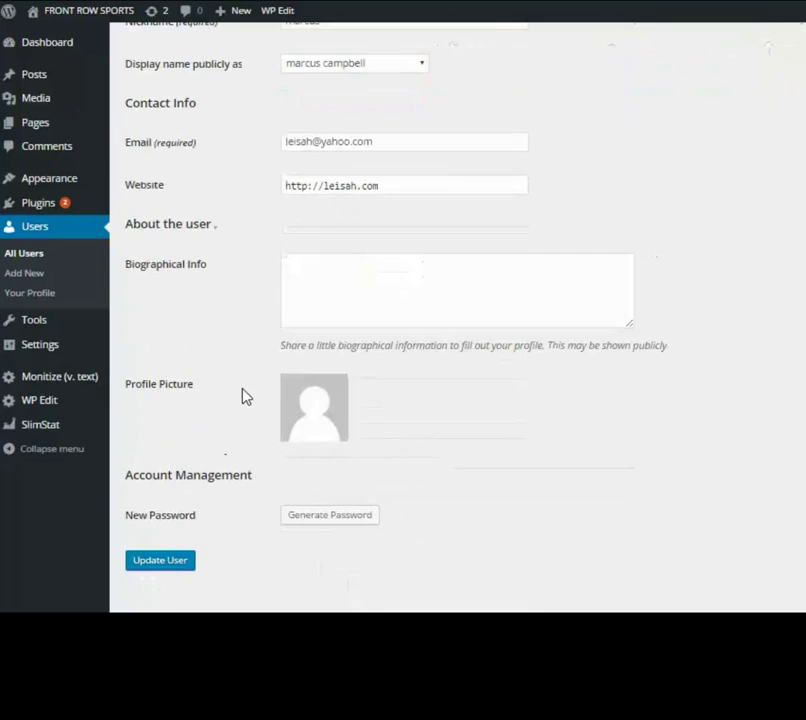
left_click(155, 566)
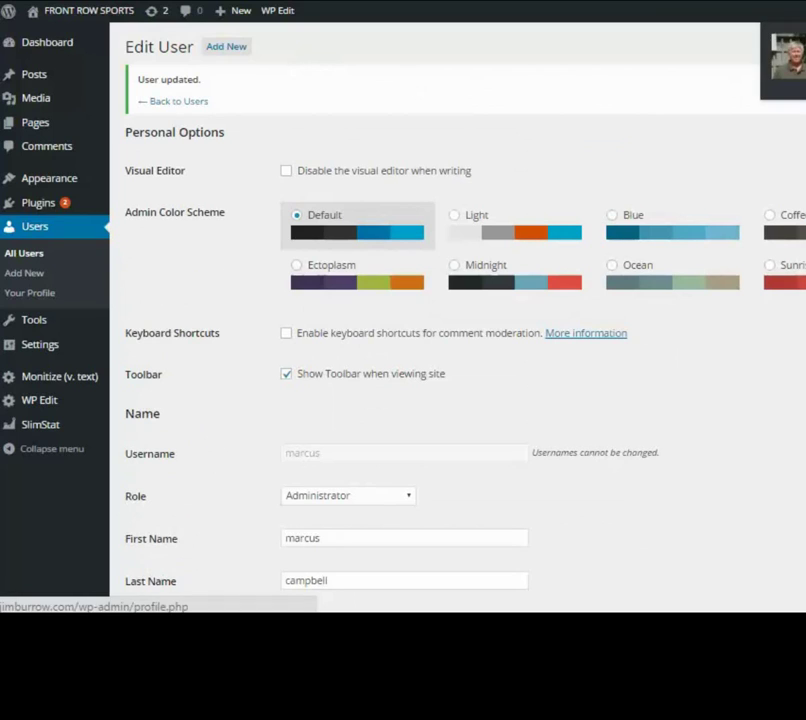
- Log out, then sign in with the new user's username and password
left_click(795, 95)
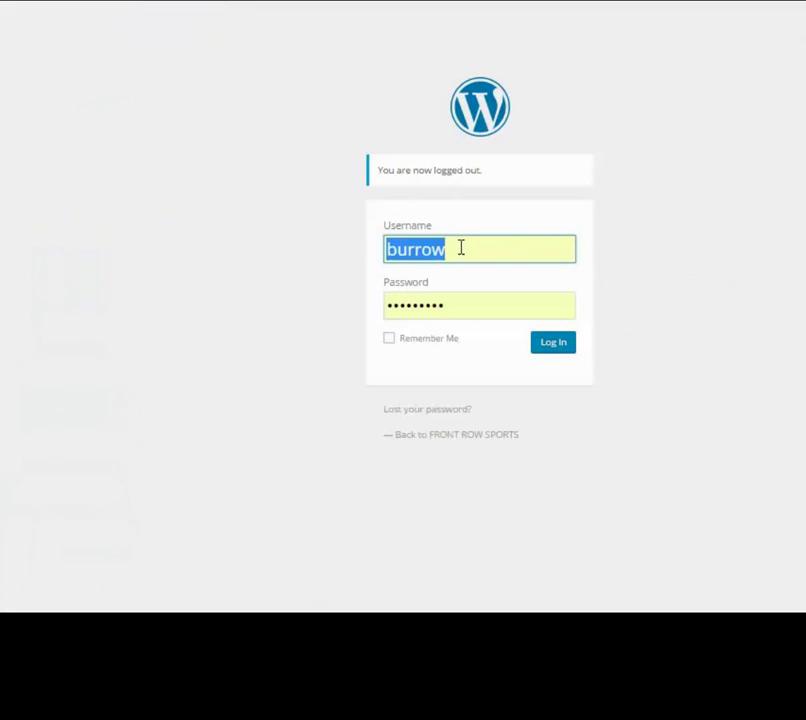
key("BackSpace")
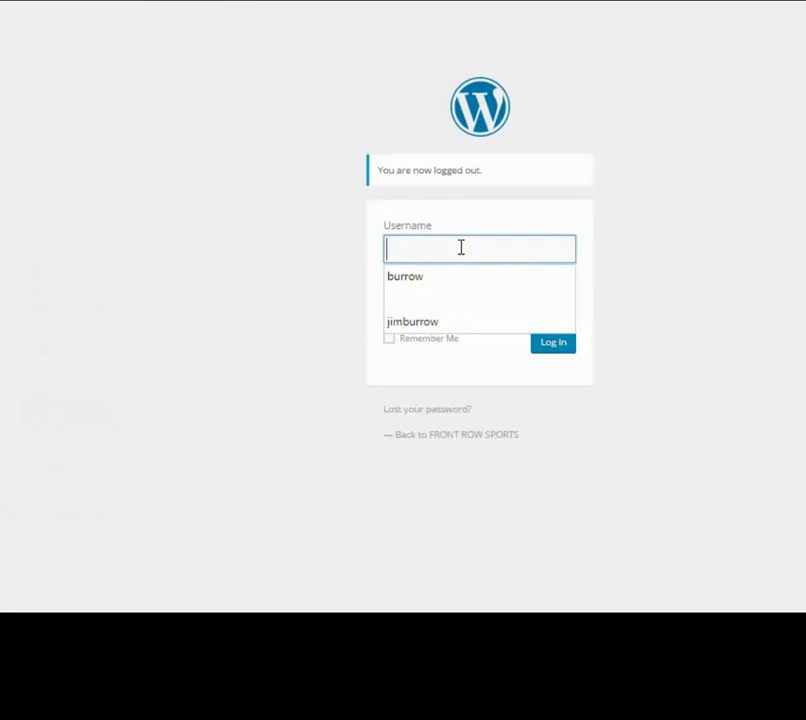
type("marci")
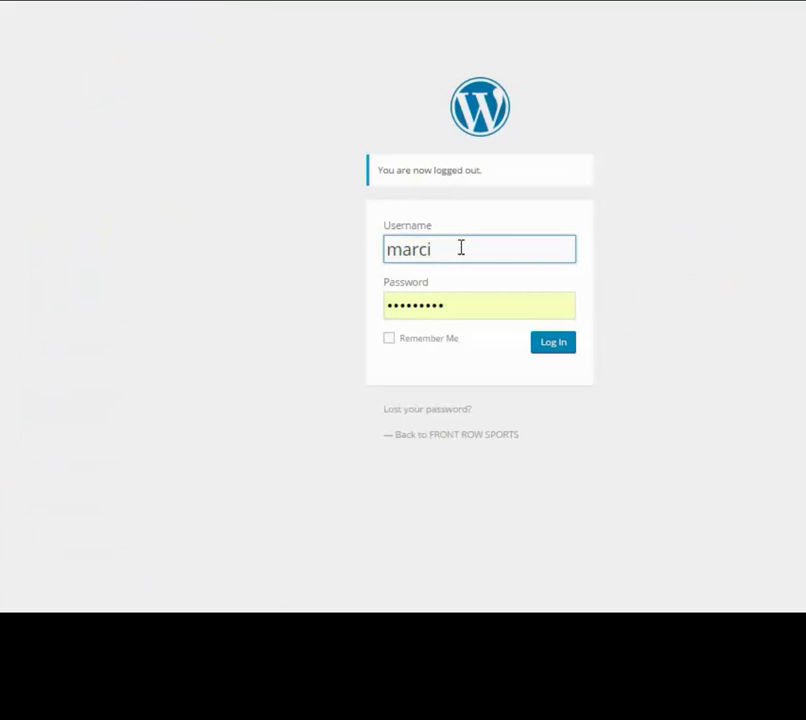
key("BackSpace")
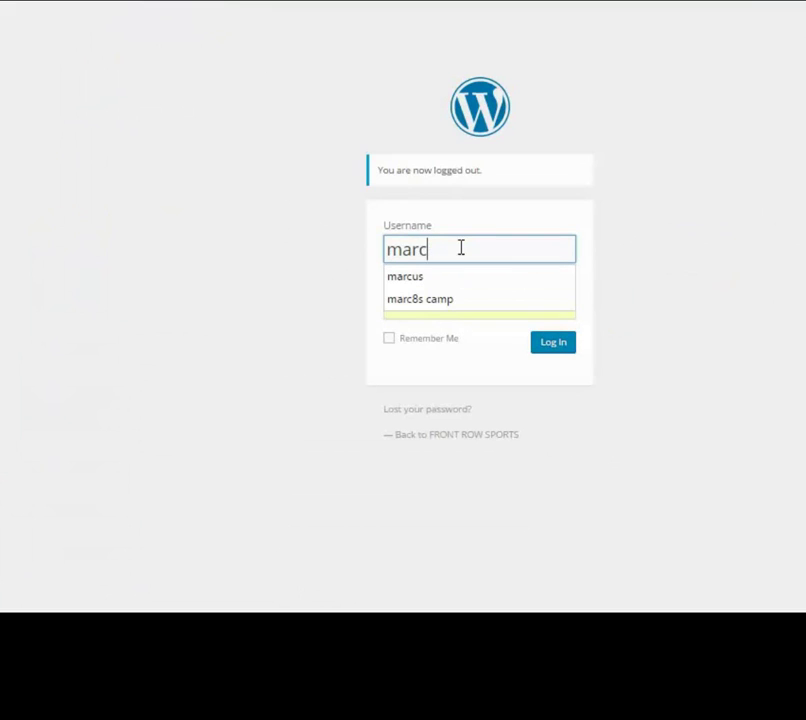
left_click(410, 279)
left_click_drag(453, 301, 374, 302)
type("••••••")
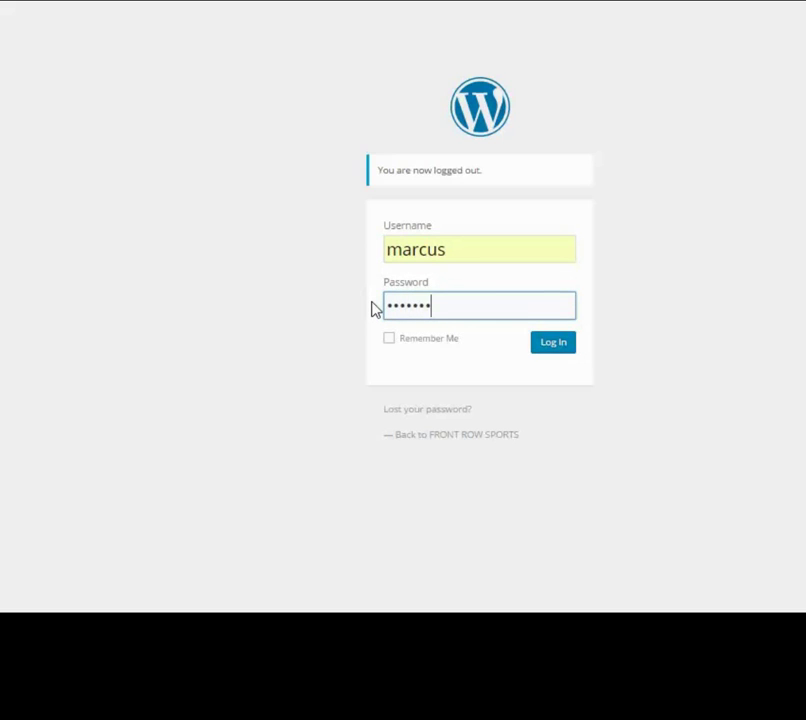
left_click(556, 350)
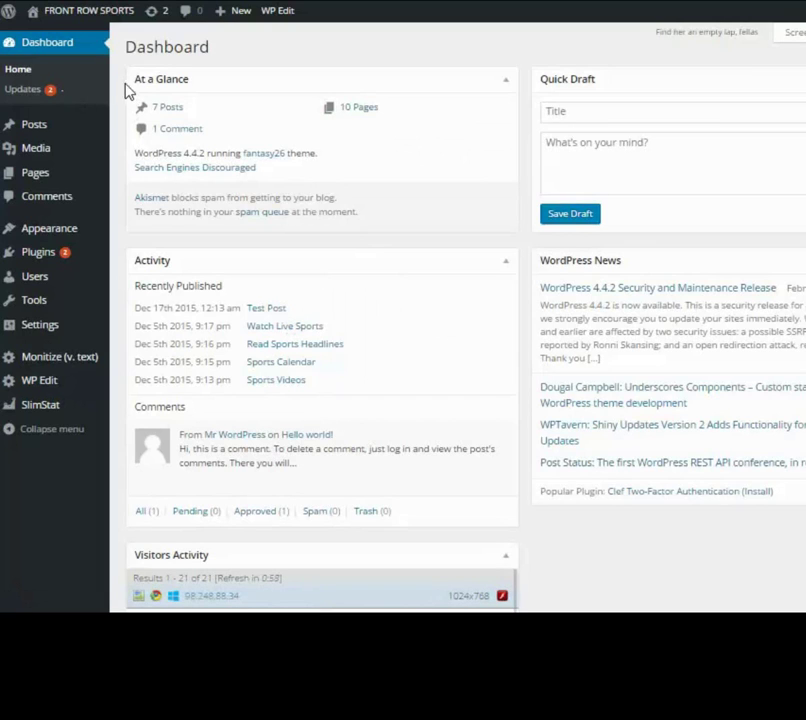
mouse_move(30, 14)
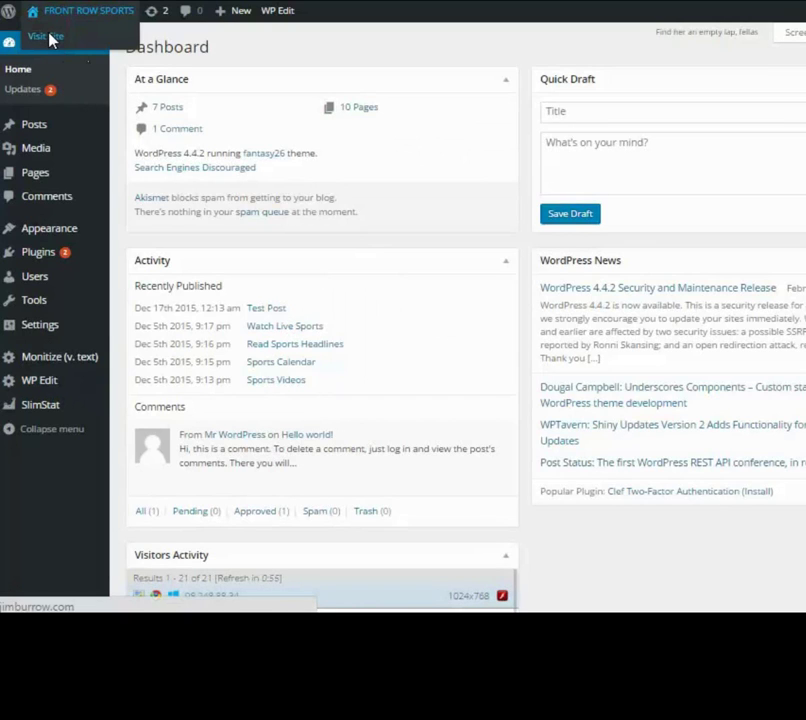
left_click(47, 37)
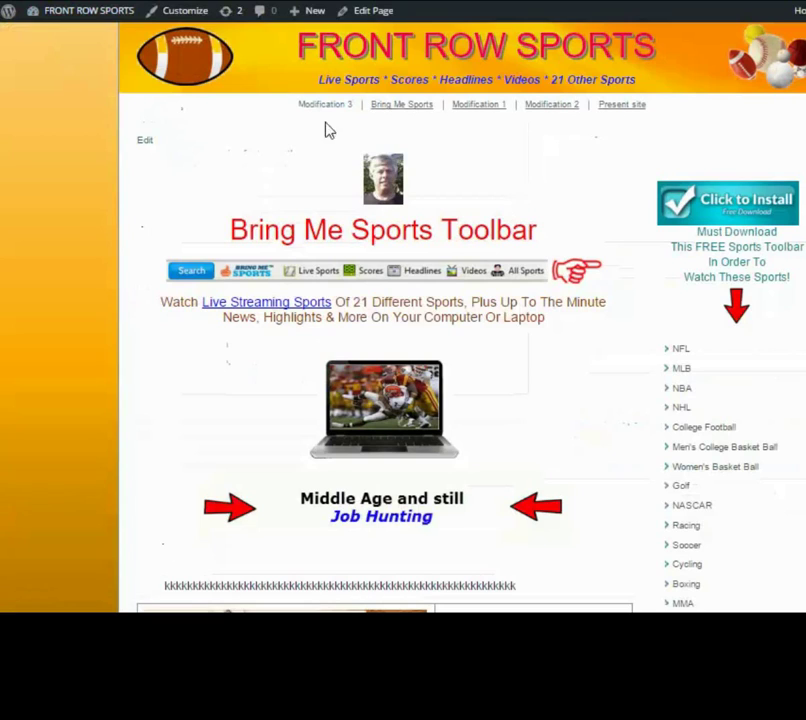
mouse_move(79, 14)
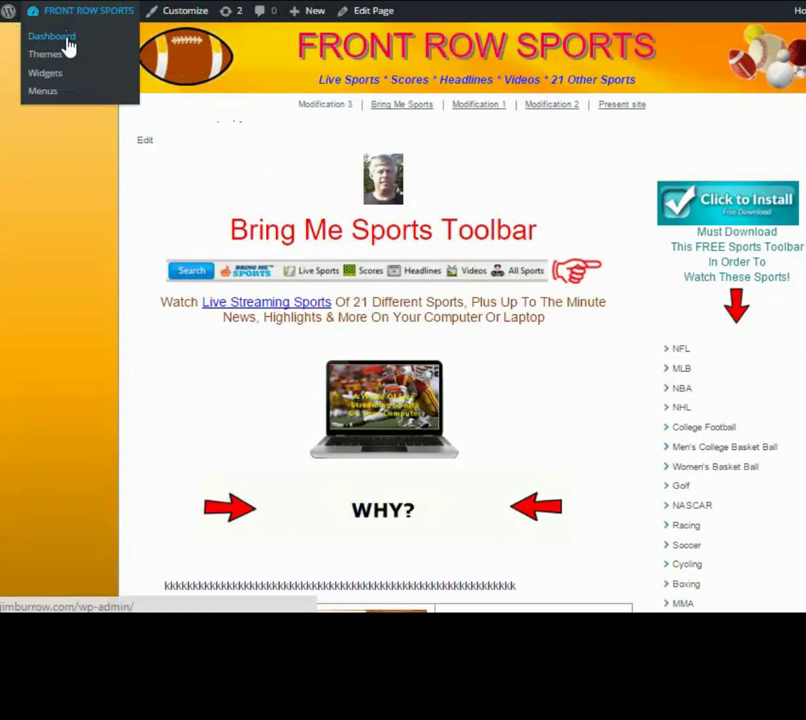
left_click(66, 40)
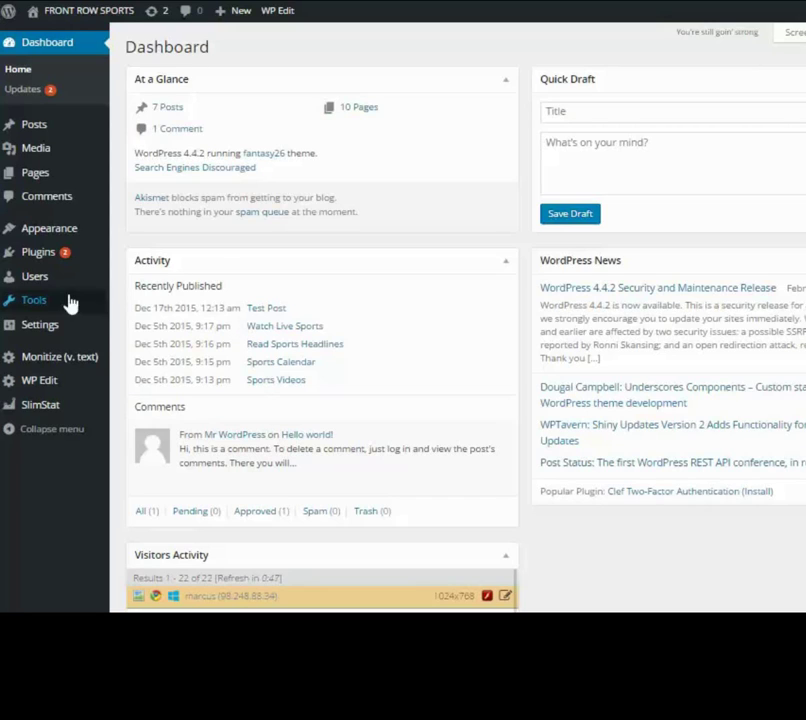
mouse_move(34, 285)
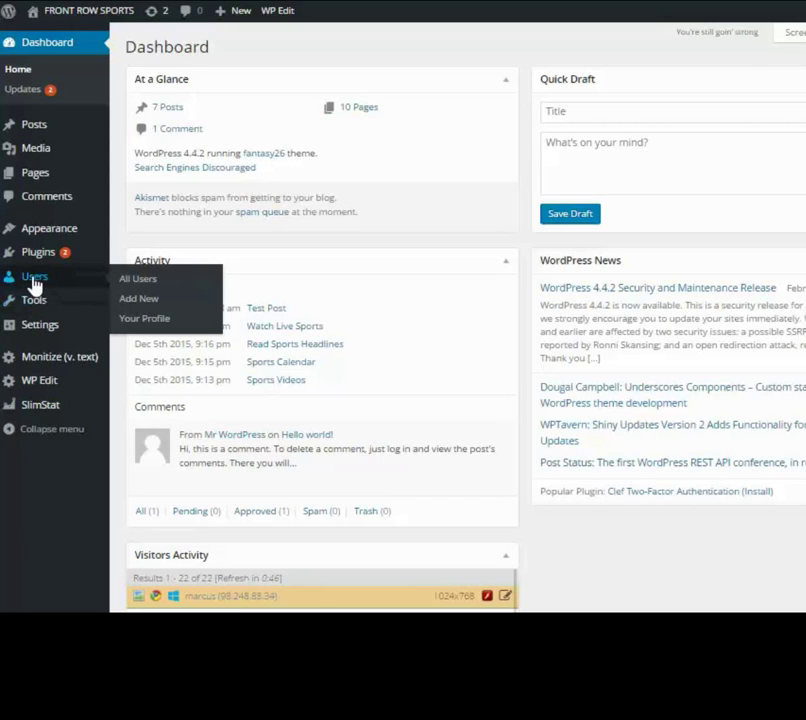
left_click(139, 280)
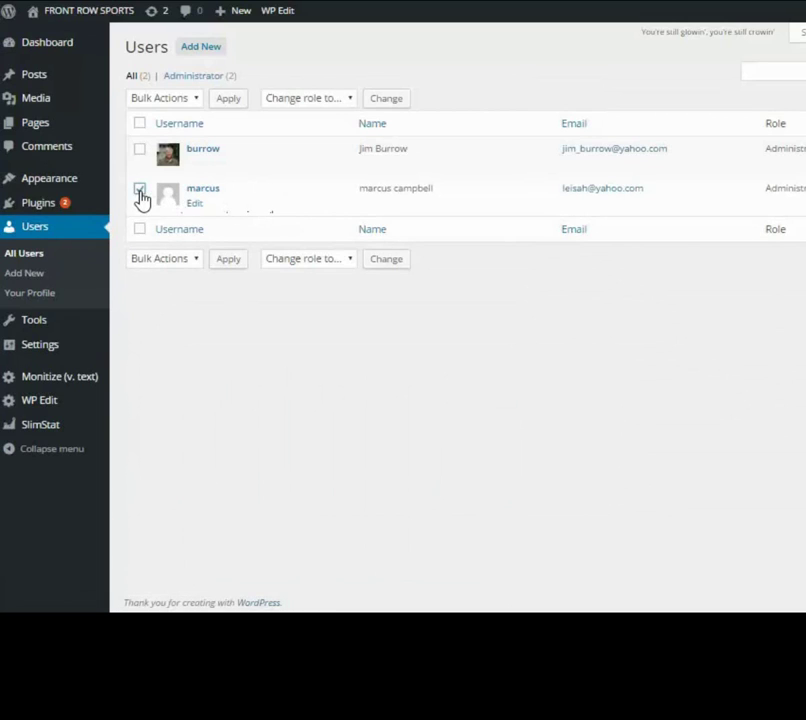
left_click(197, 100)
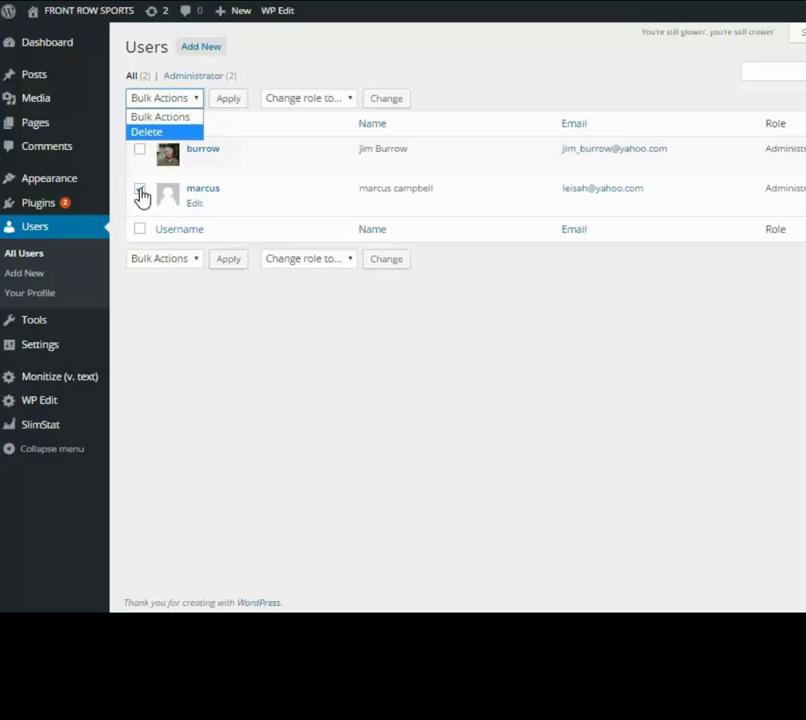
left_click(150, 131)
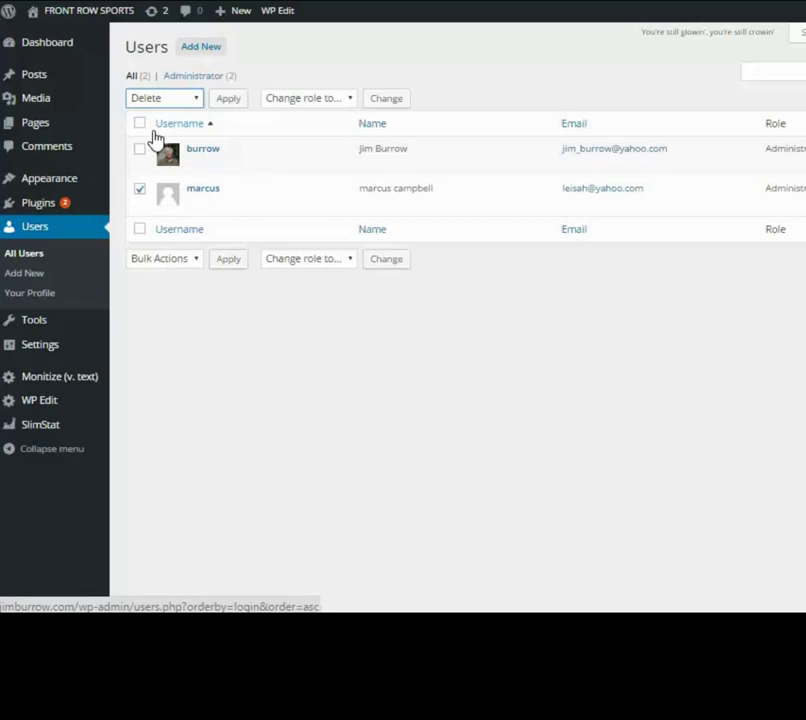
left_click(228, 101)
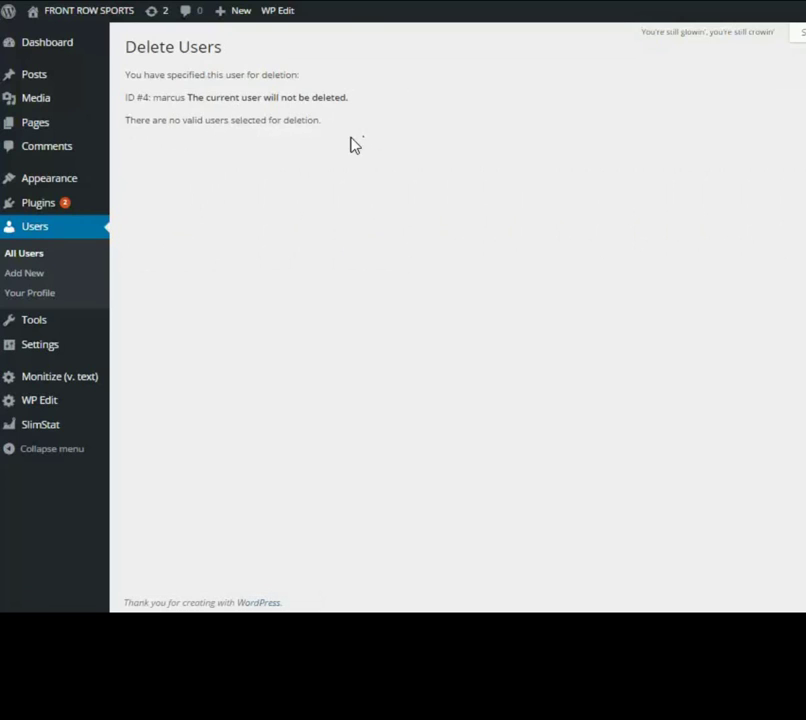
left_click(37, 229)
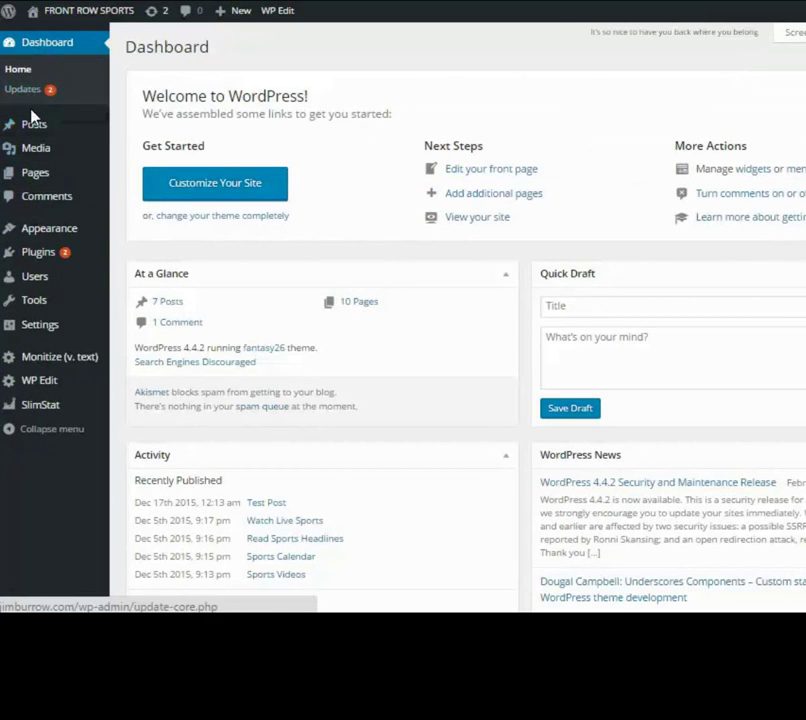
- From All Users, start deleting the new administrator and choose Delete all content
mouse_move(34, 280)
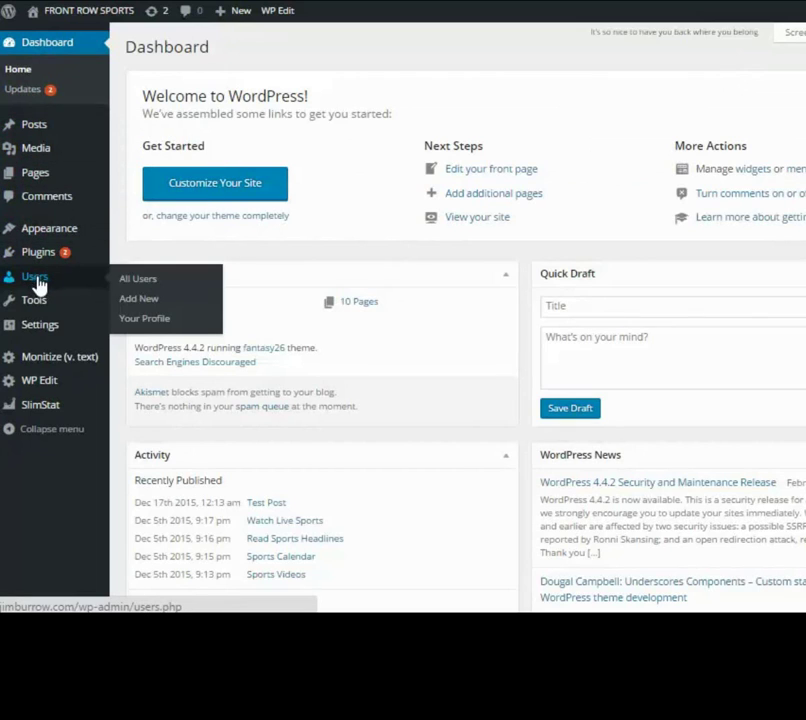
left_click(146, 283)
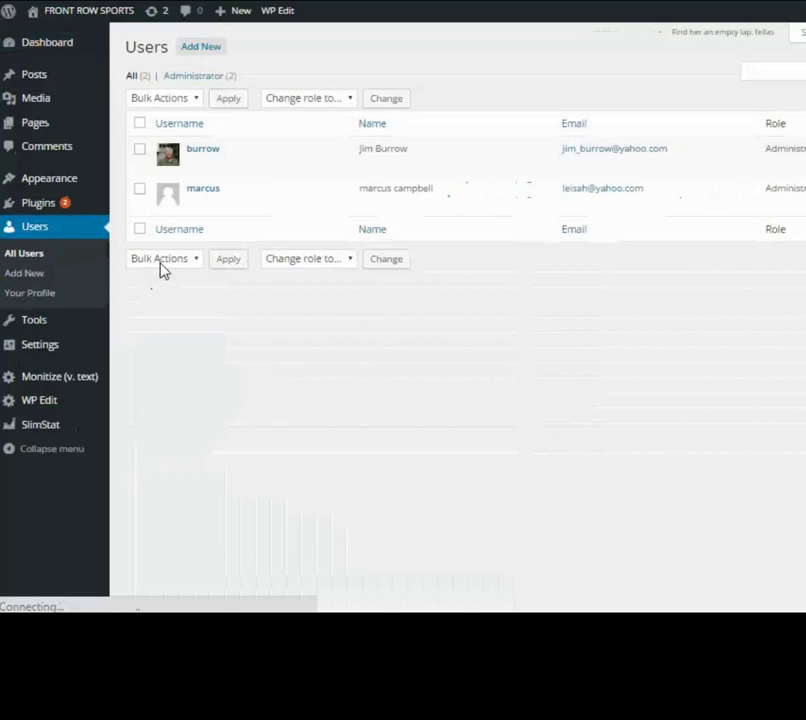
mouse_move(142, 194)
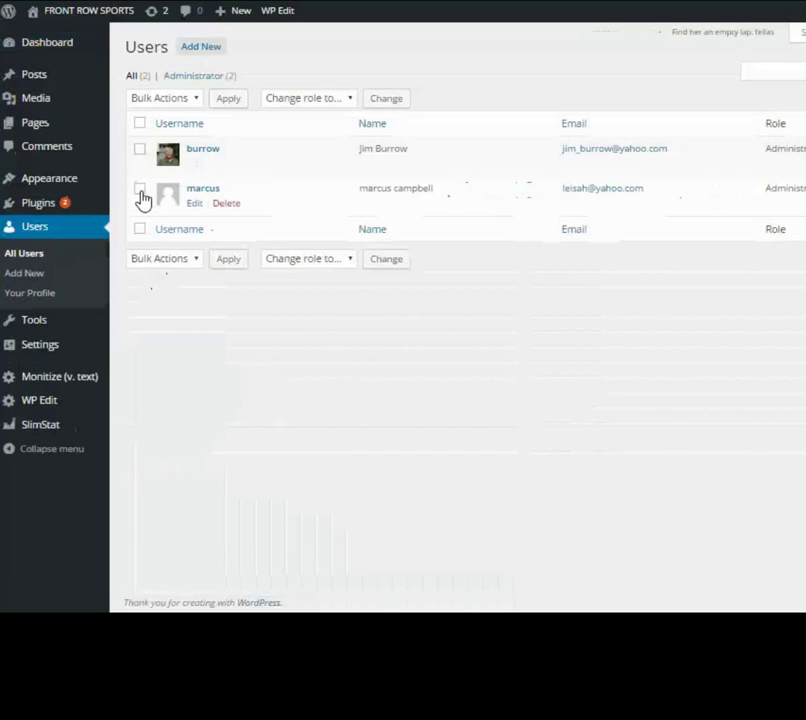
left_click(229, 205)
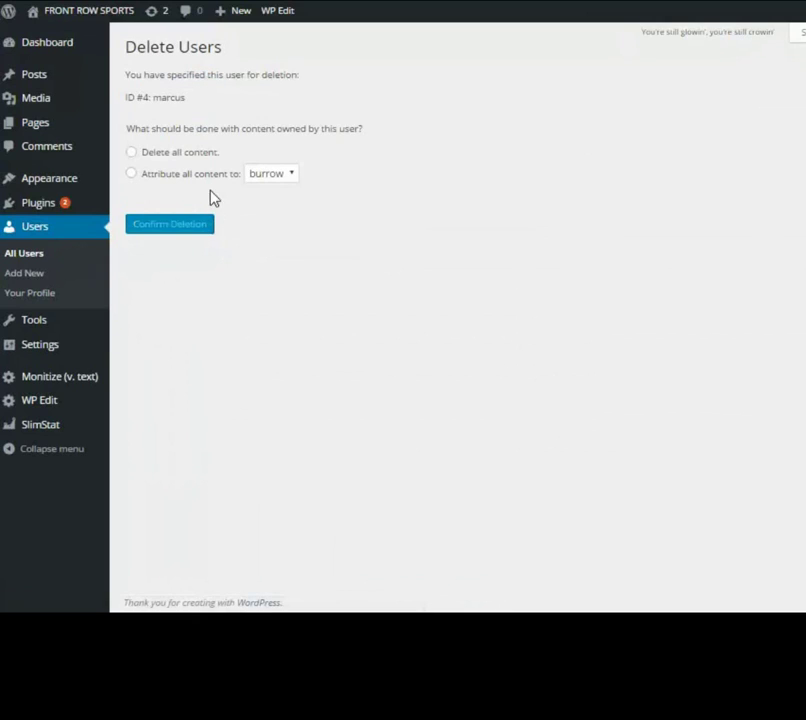
left_click(131, 152)
left_click(293, 176)
left_click(293, 177)
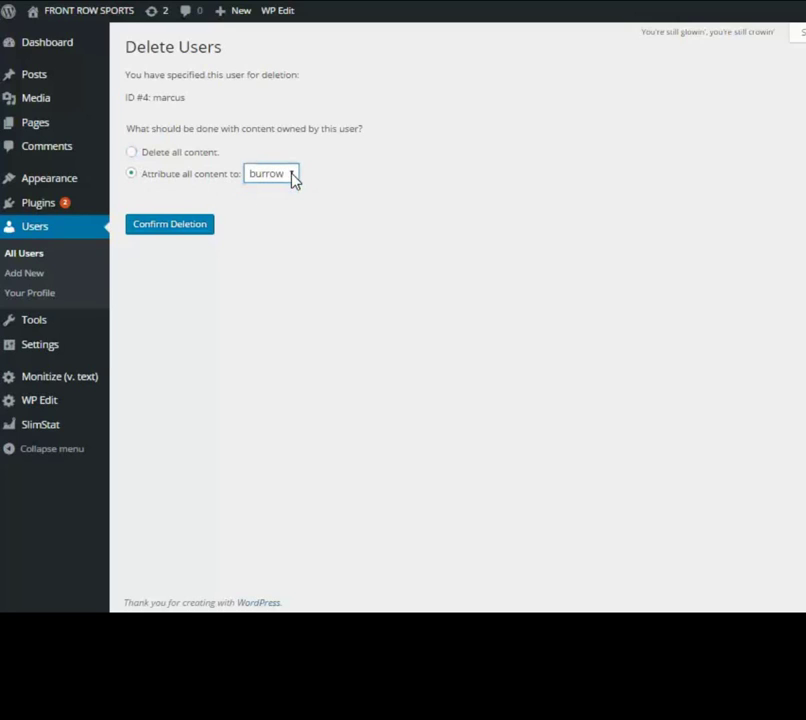
left_click(131, 153)
- Confirm the deletion of the new user's account
left_click(171, 226)
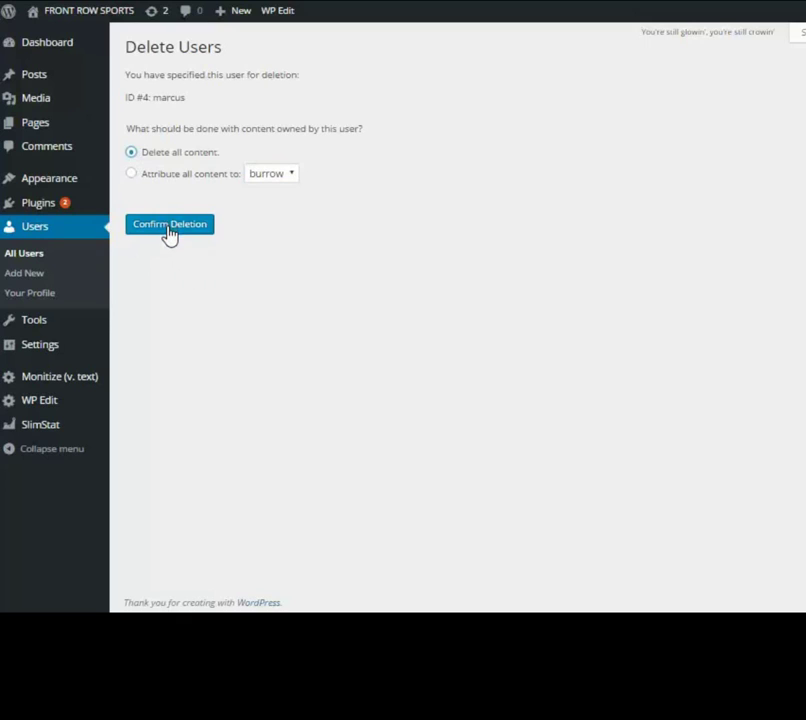